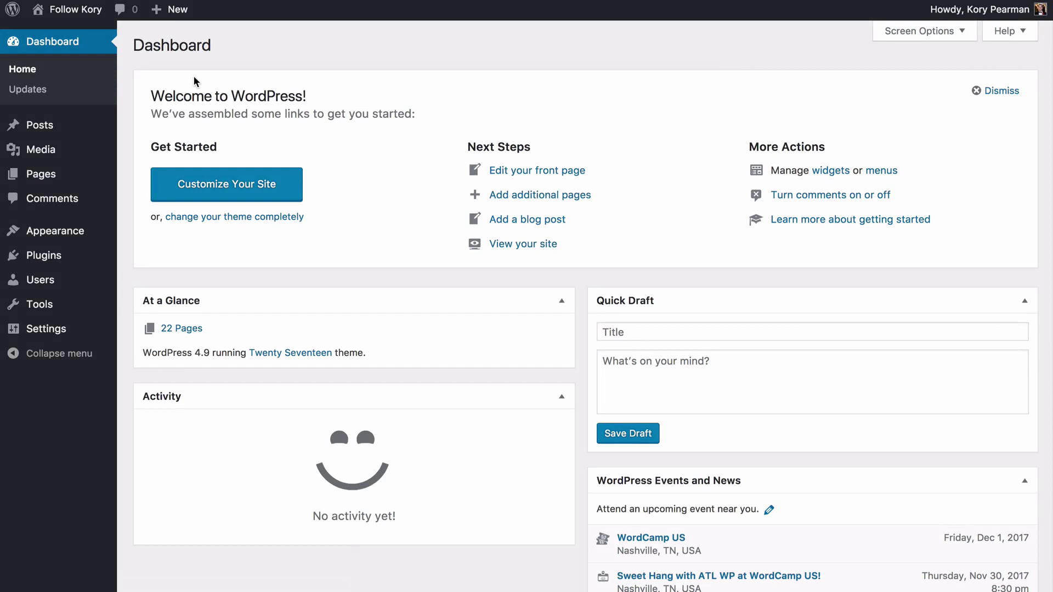
Step: Upload the WP InstaPixel plugin zip from Plugins > Add New and install it
mouse_move(66, 261)
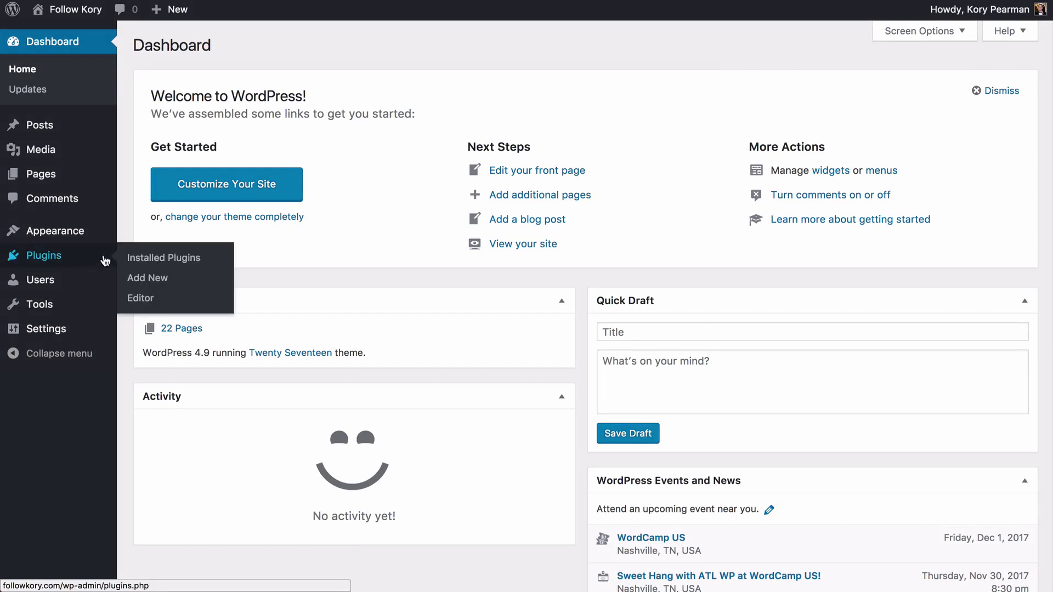
left_click(154, 279)
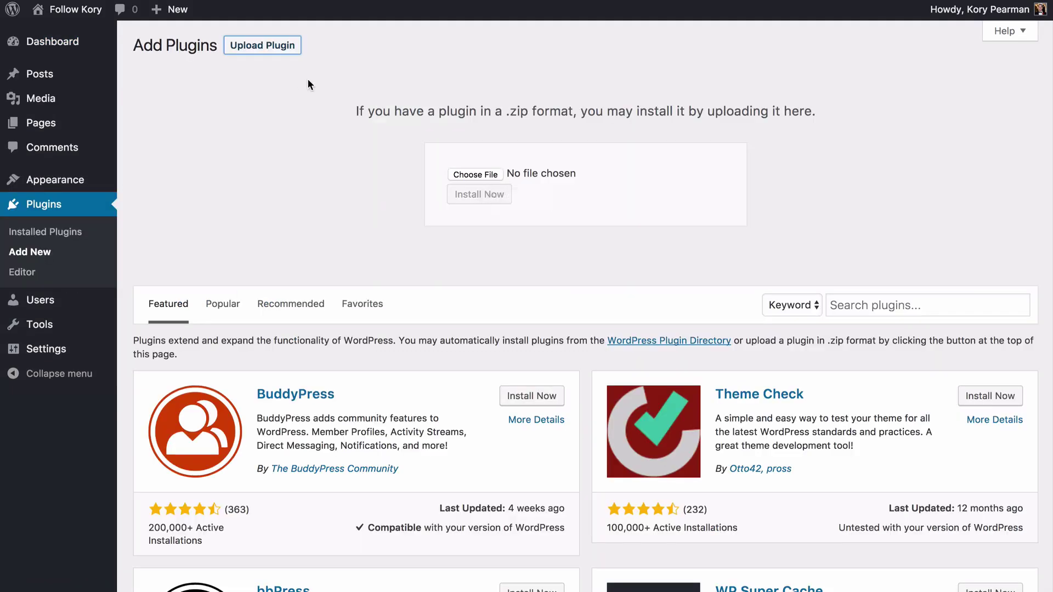
left_click(475, 174)
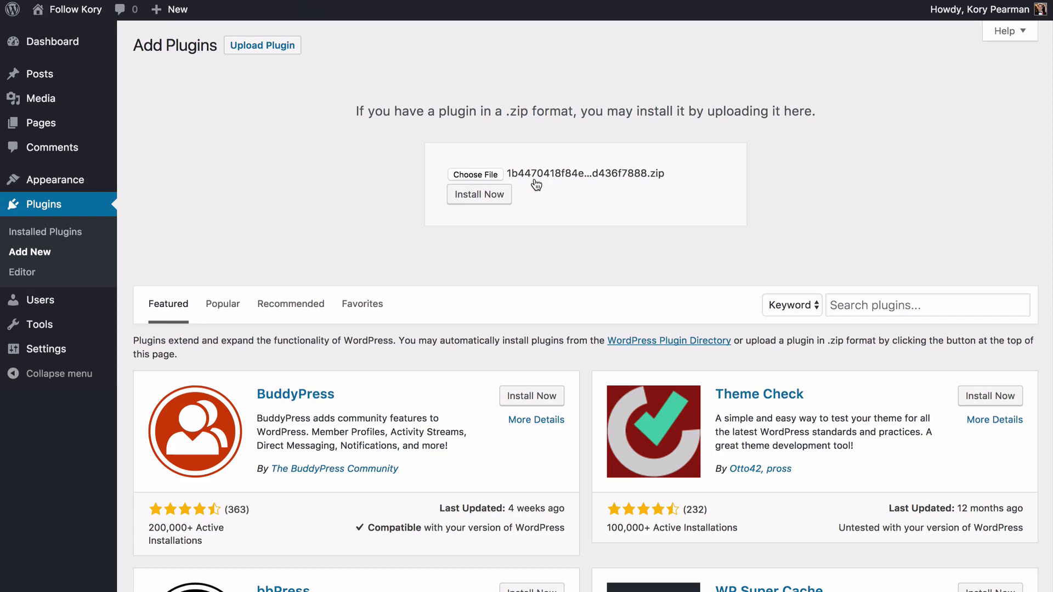
left_click(473, 201)
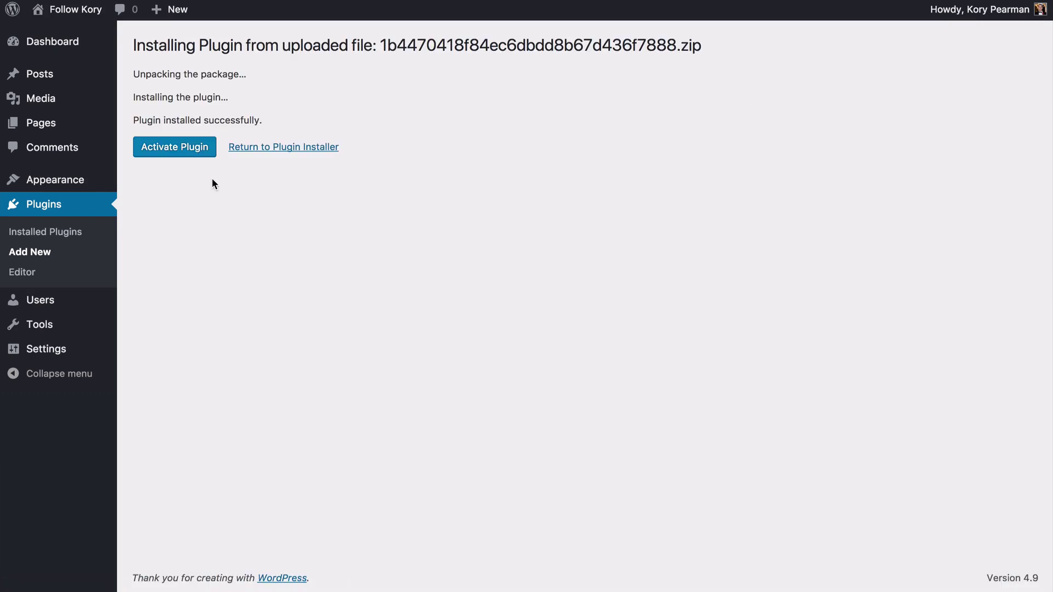
Step: Activate WP InstaPixel and open its settings page from the admin sidebar
left_click(176, 149)
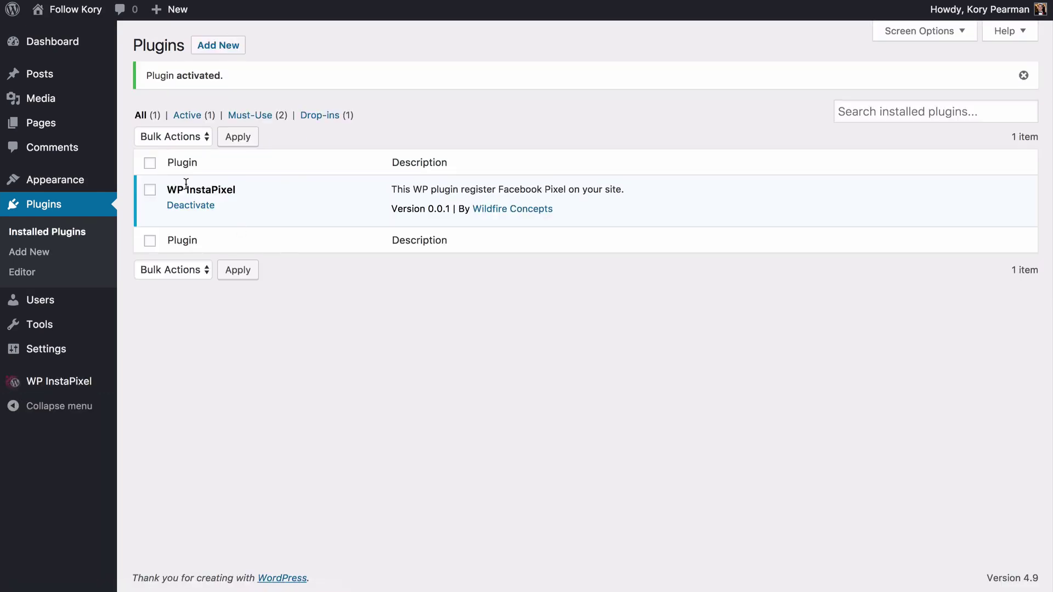
left_click(85, 388)
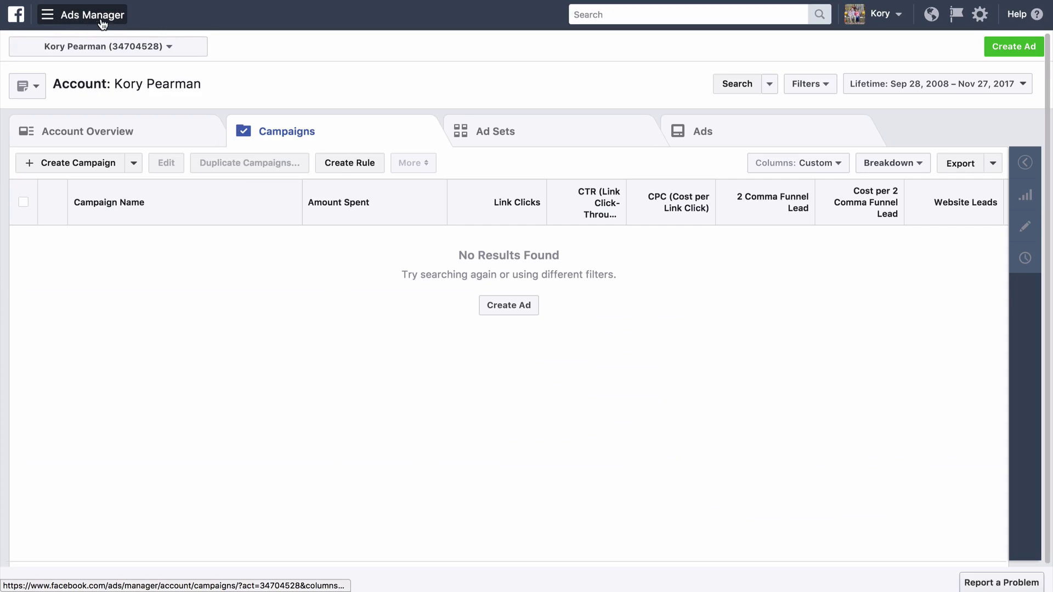
Step: Go to the Pixels page from the Ads Manager menu's Frequently Used list
left_click(57, 19)
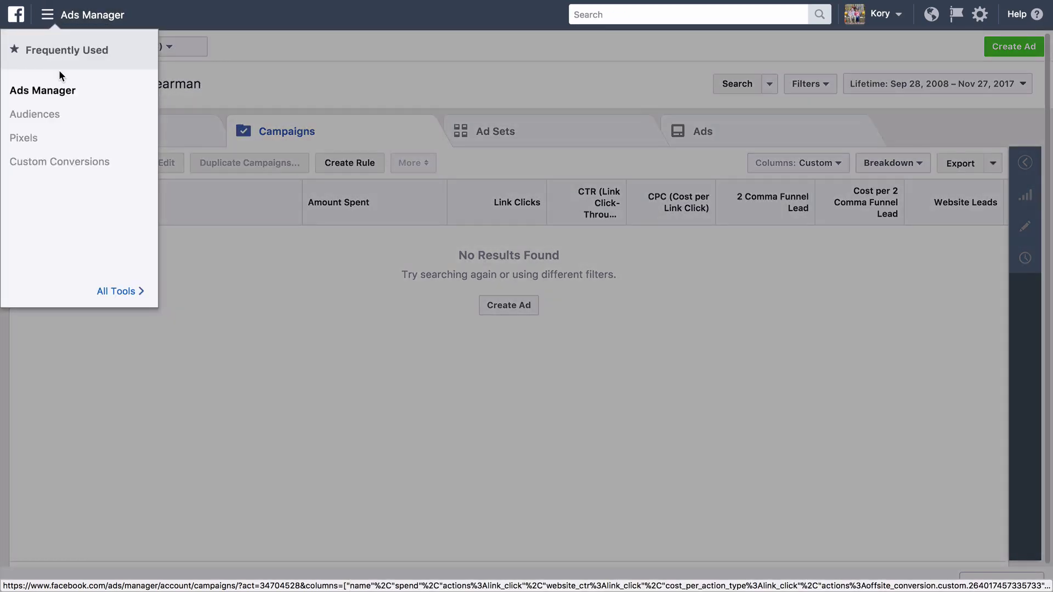
left_click(32, 139)
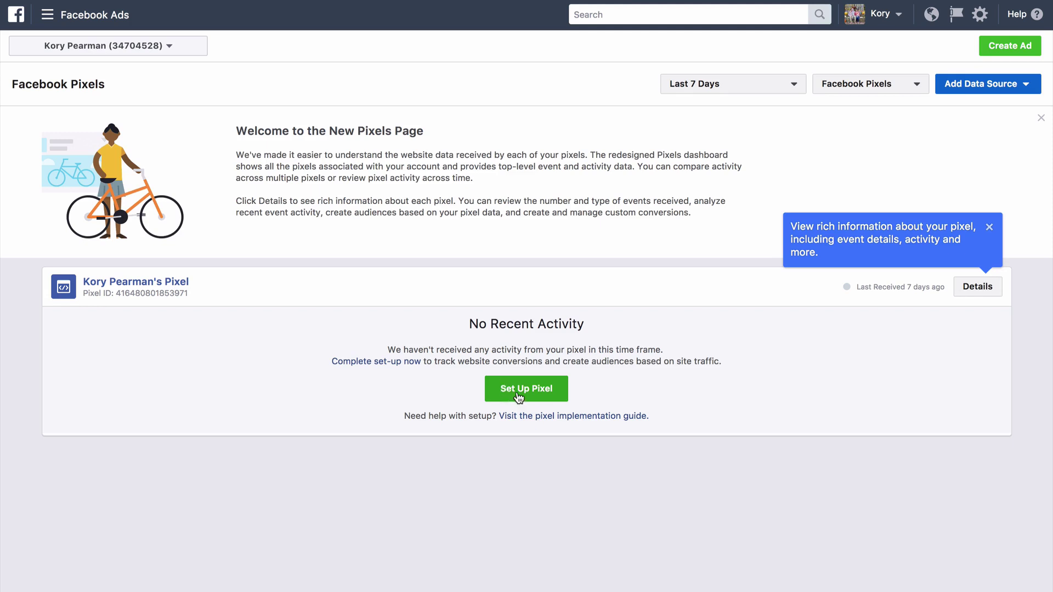
Step: Open the pixel's setup page, dismiss the install-code dialog, and select the Pixel ID
left_click(515, 387)
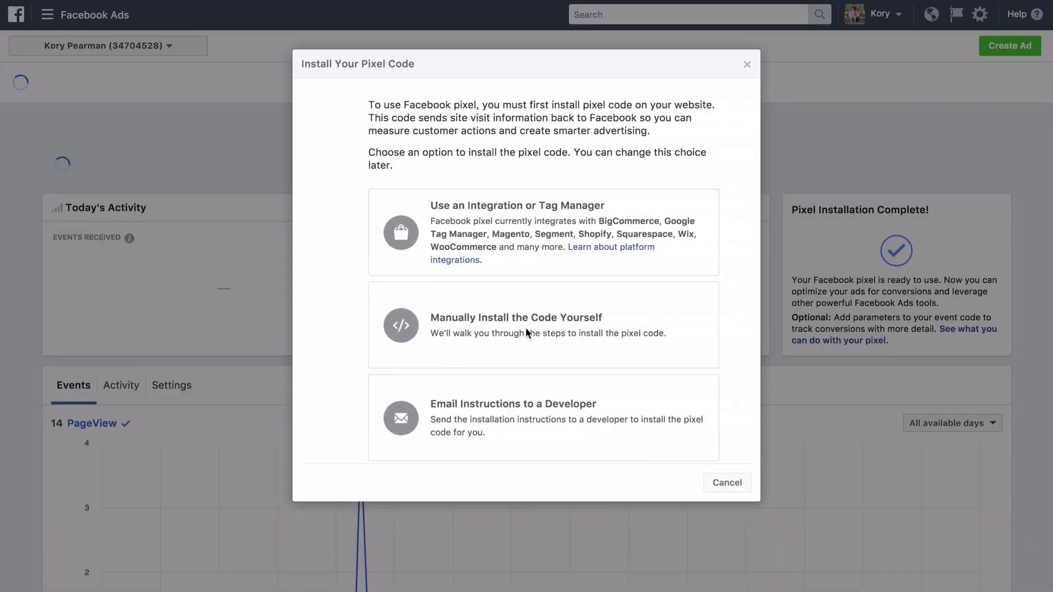
left_click(747, 64)
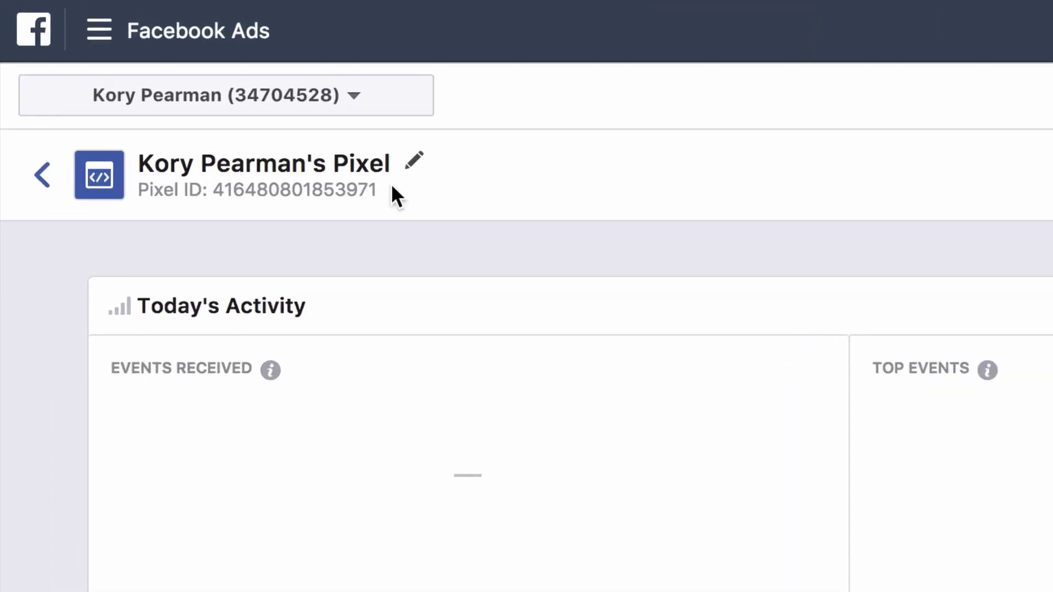
left_click_drag(391, 187, 215, 192)
key("super+c")
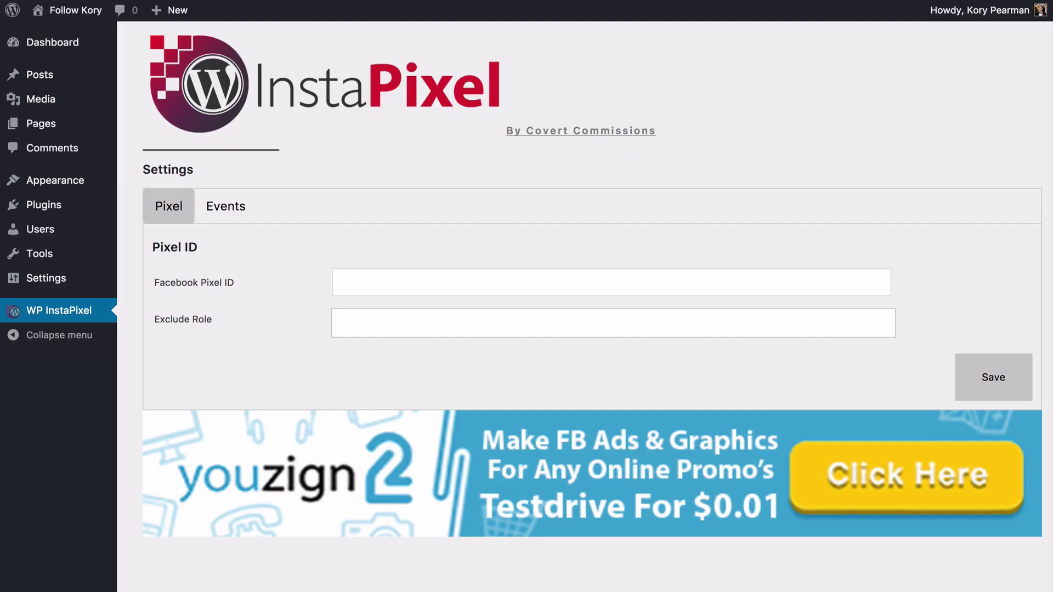
Step: Paste the copied ID into the Facebook Pixel ID field and save the settings
left_click(369, 286)
key("super+v")
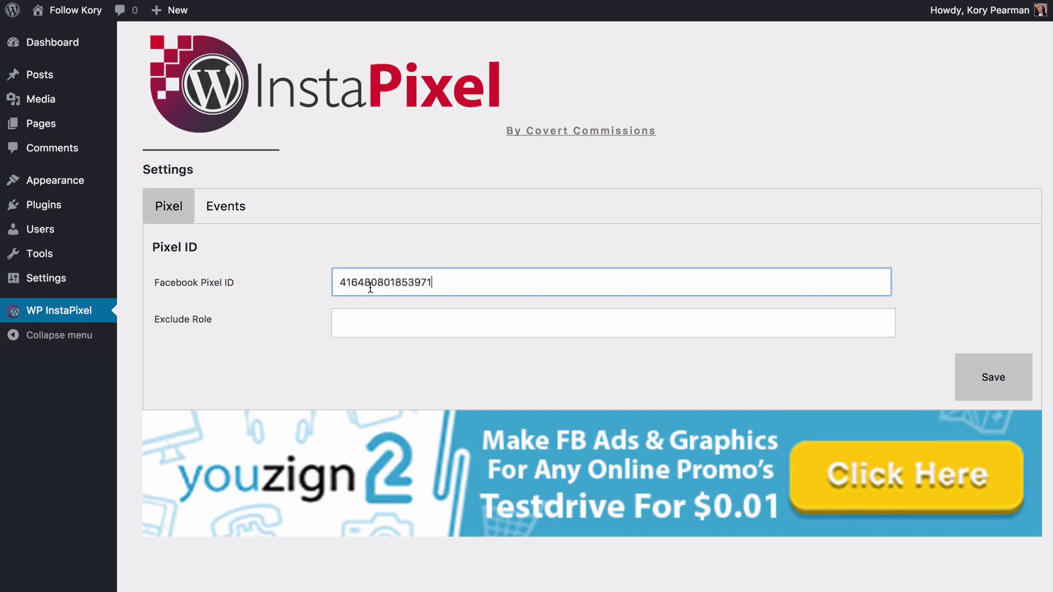
left_click(994, 386)
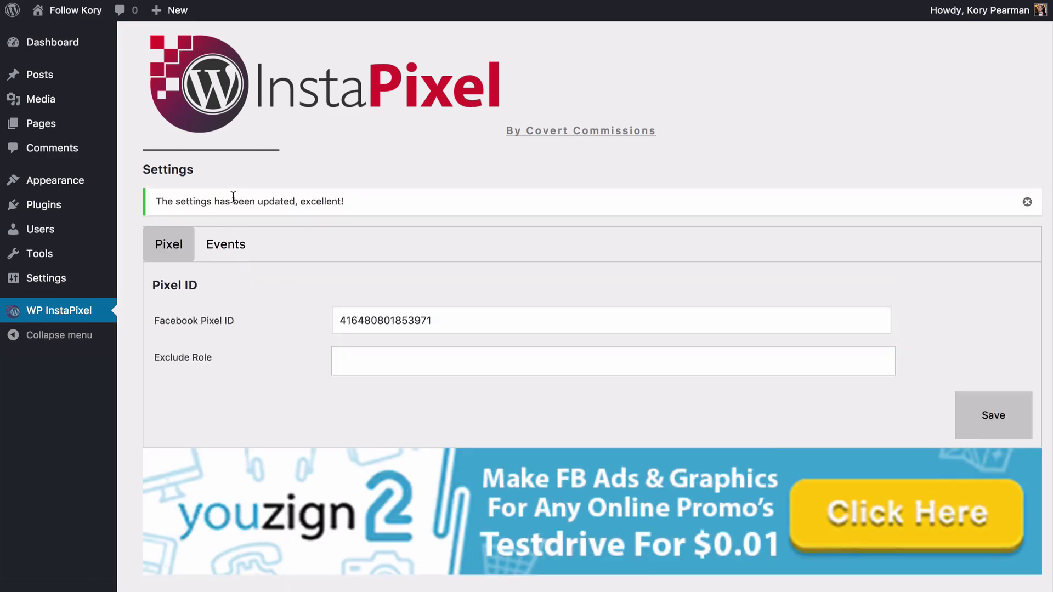
scroll(238, 272, "down", 3)
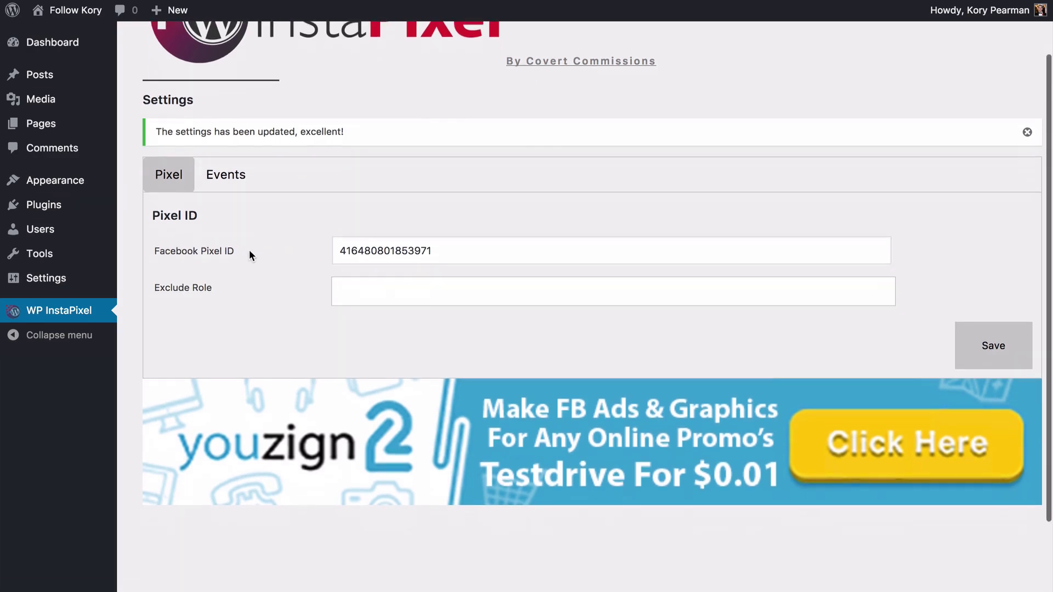
Step: Add a new event on the Events tab targeting Page - Thank You Page 1
left_click(227, 181)
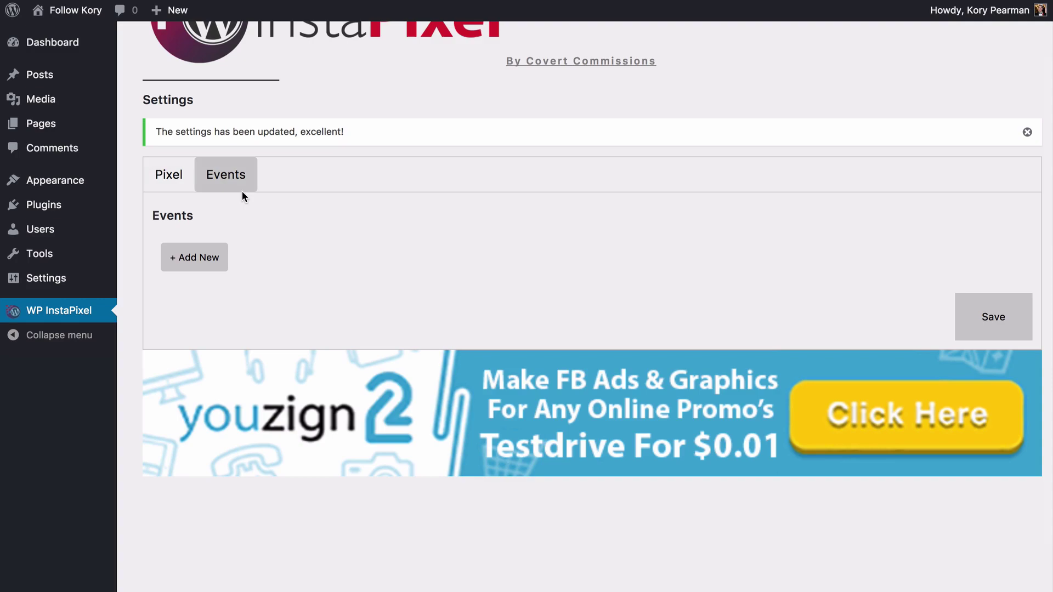
left_click(192, 260)
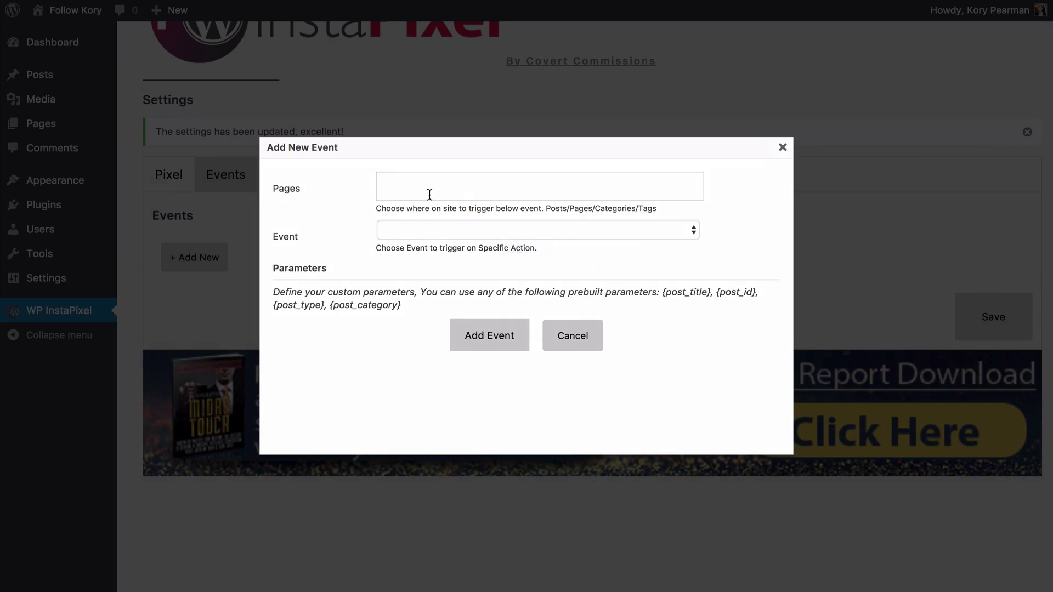
left_click(457, 194)
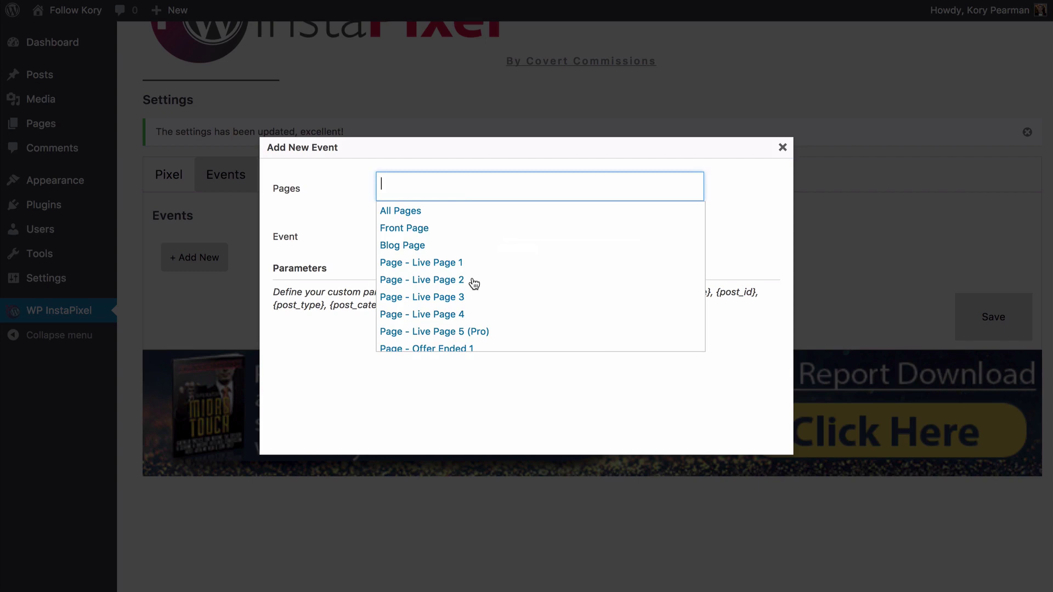
scroll(472, 282, "down", 6)
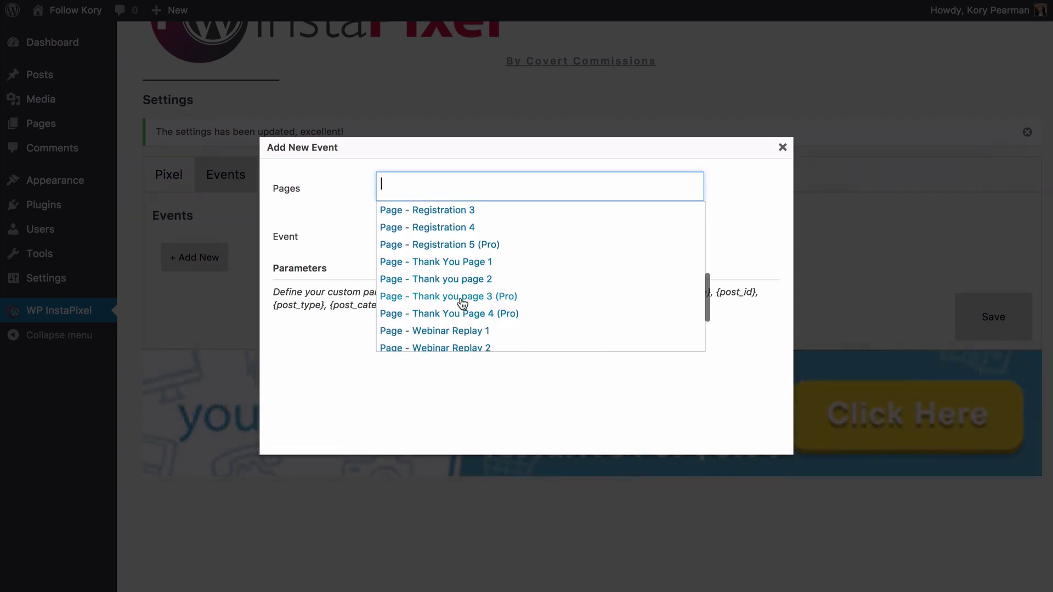
scroll(500, 321, "down", 1)
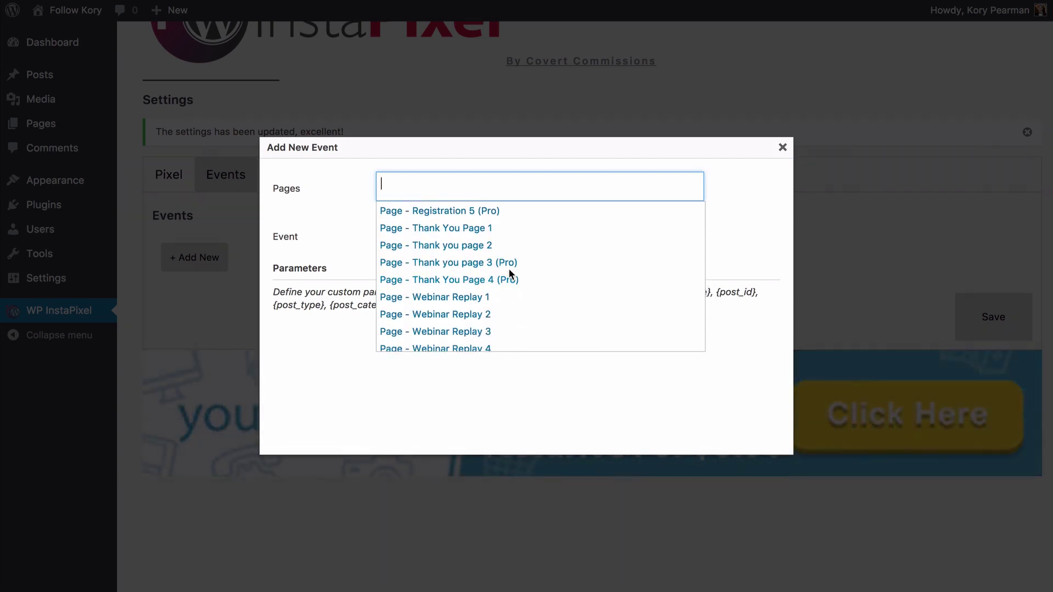
left_click(446, 228)
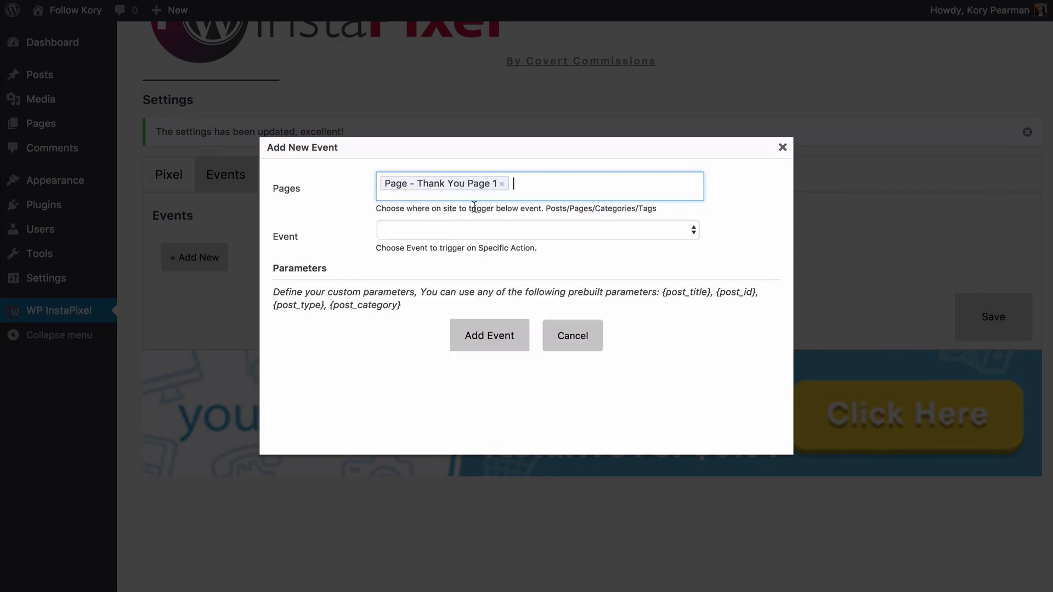
Step: Choose Purchase as the event type for the Thank You Page 1 event
left_click(455, 234)
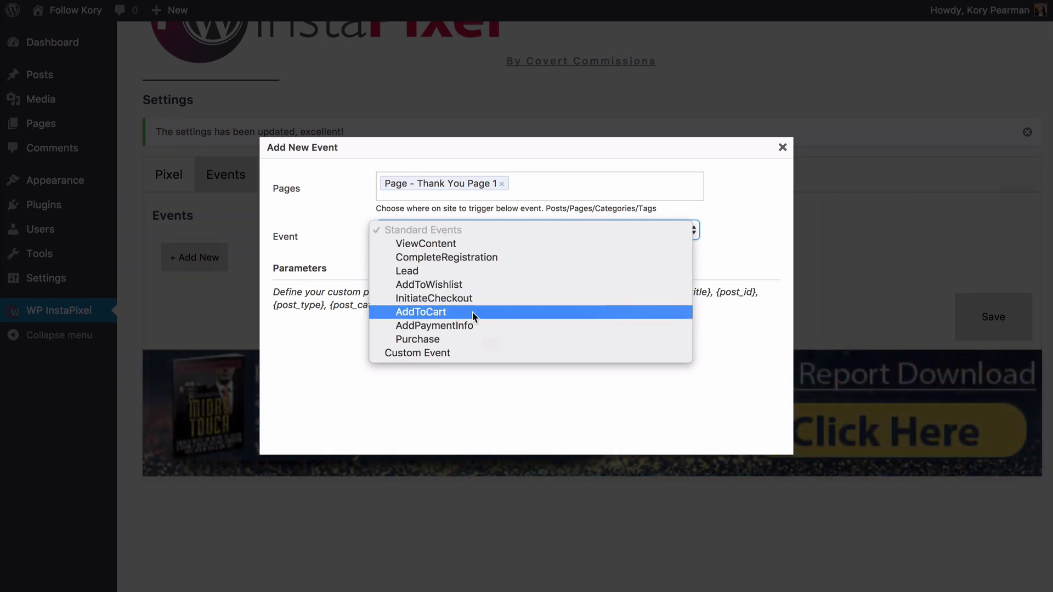
left_click(429, 338)
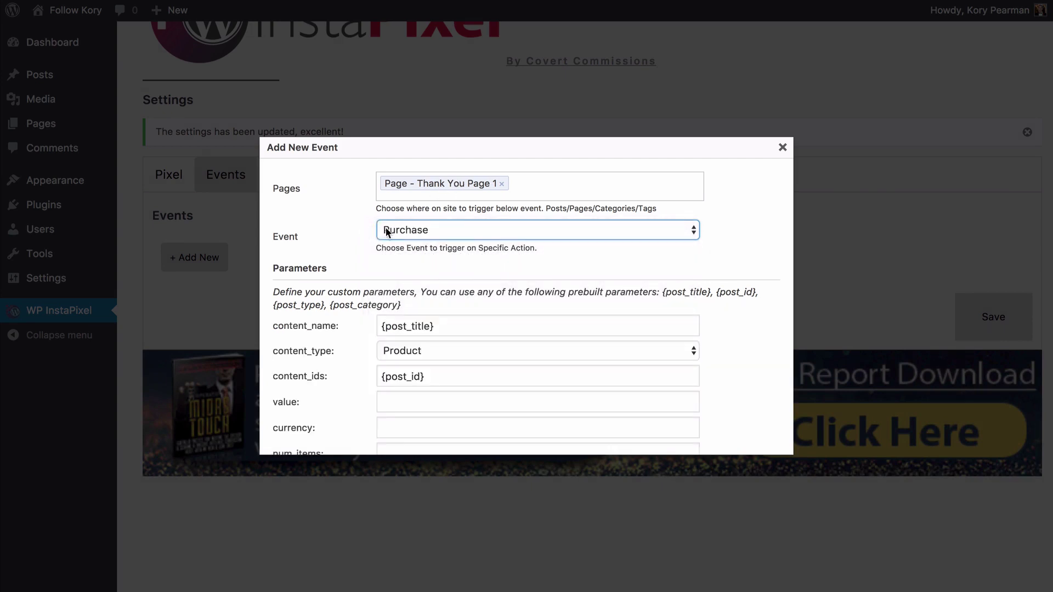
left_click(356, 232)
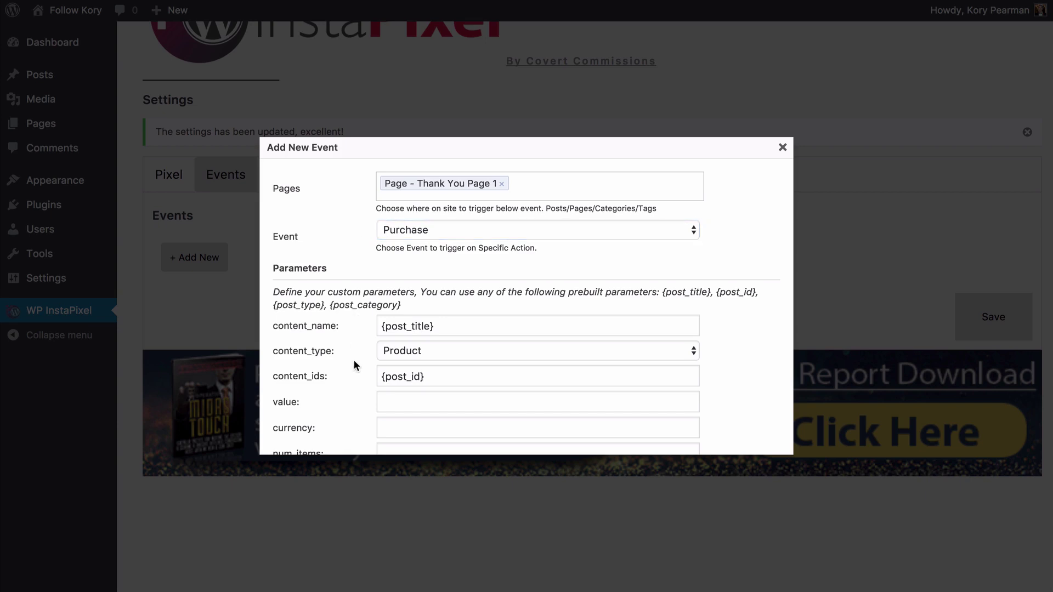
scroll(353, 362, "down", 3)
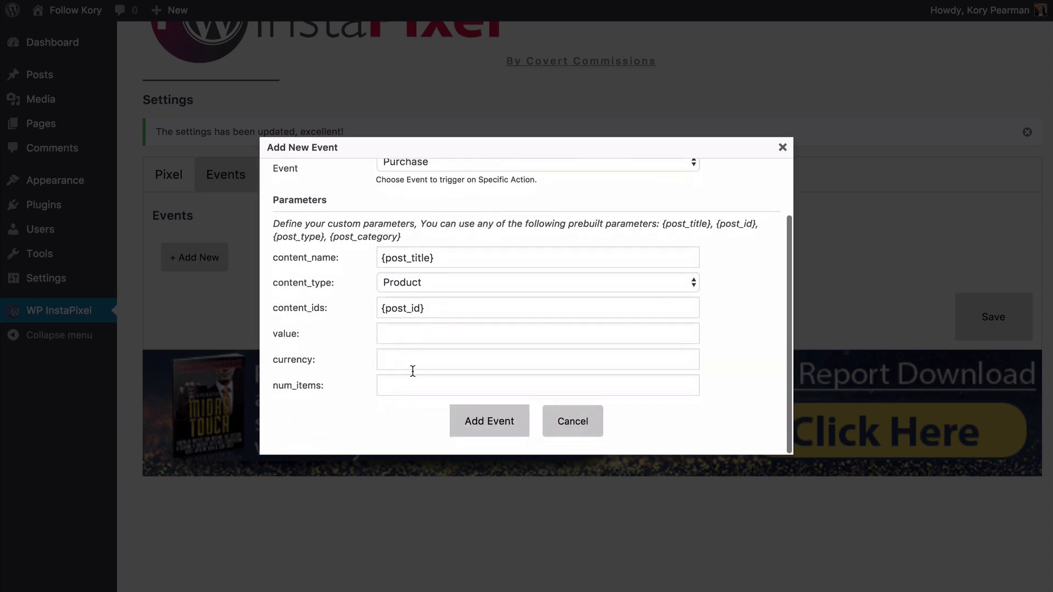
scroll(412, 304, "up", 1)
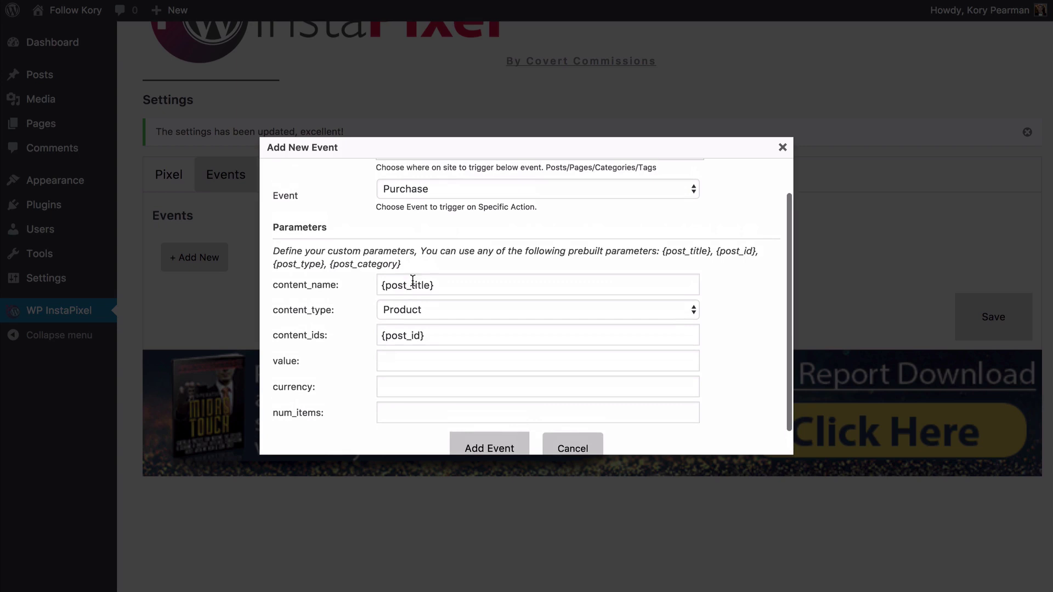
scroll(371, 345, "down", 1)
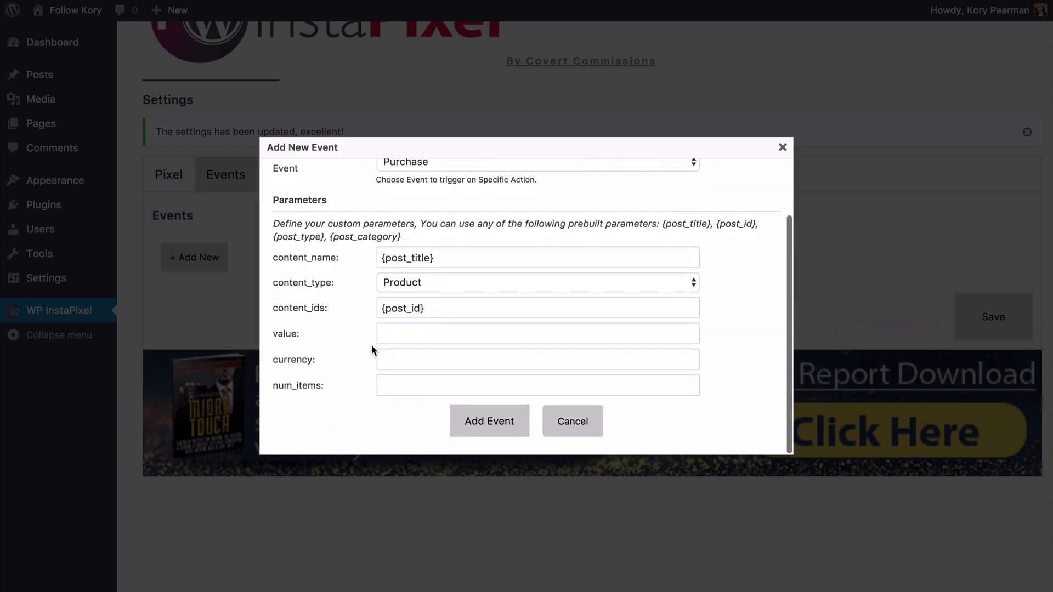
Step: Enter a purchase value of 97 and add the event to the list
left_click(402, 336)
type("97")
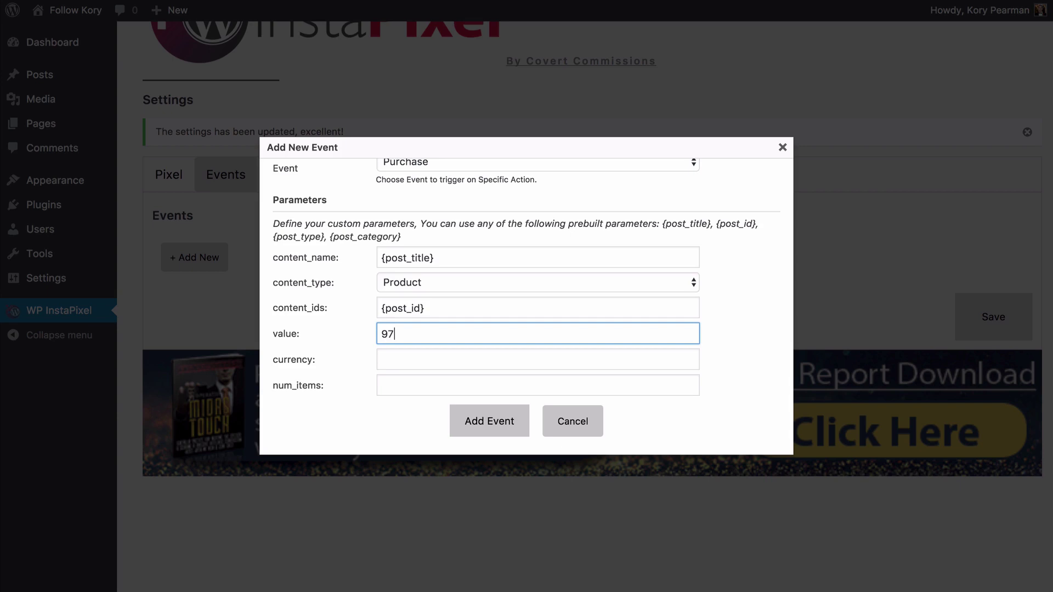
scroll(432, 204, "up", 3)
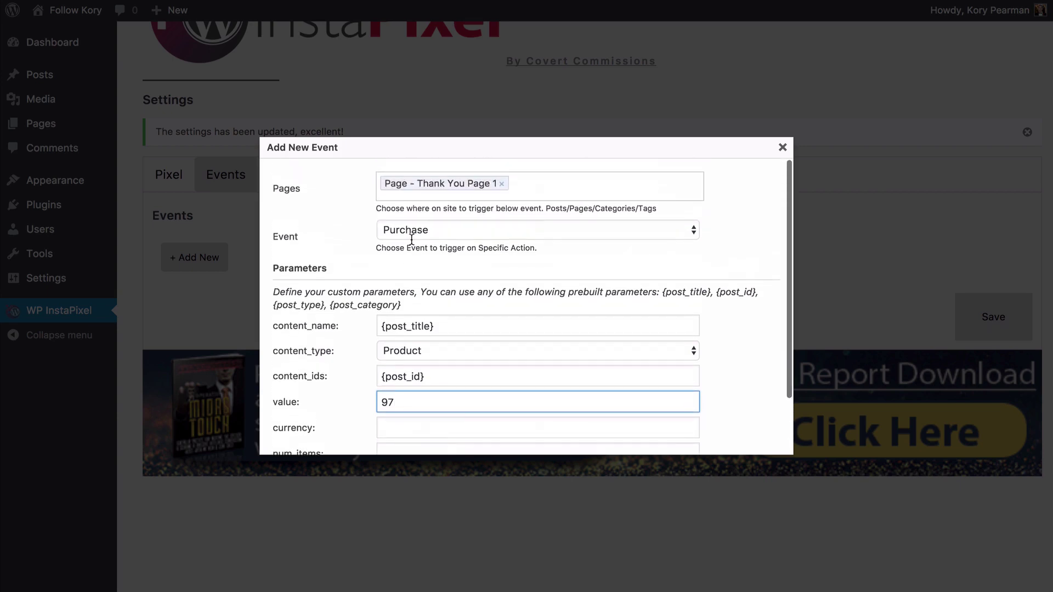
scroll(355, 296, "down", 2)
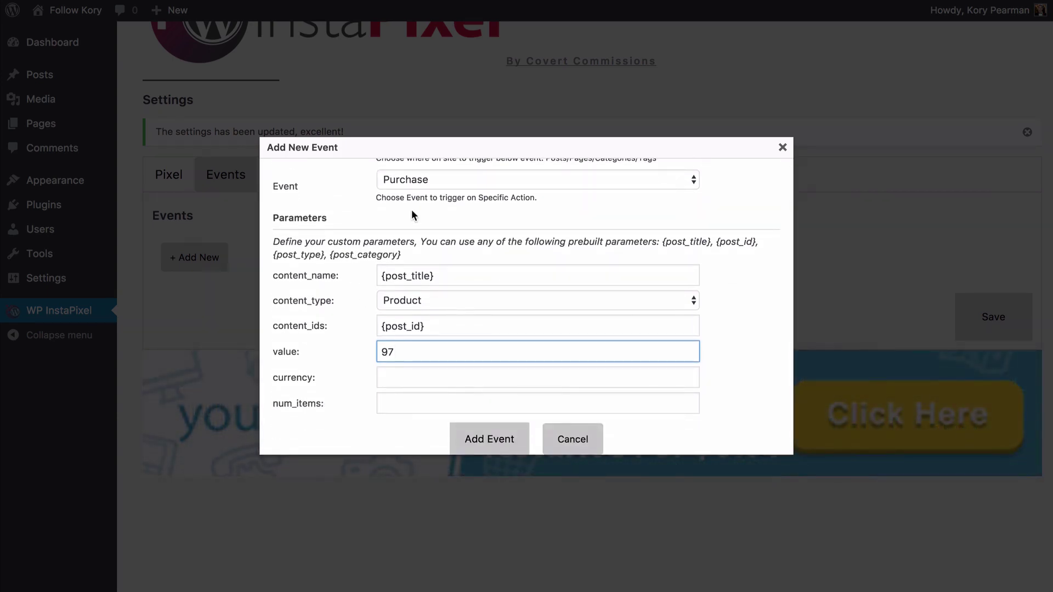
left_click(383, 320)
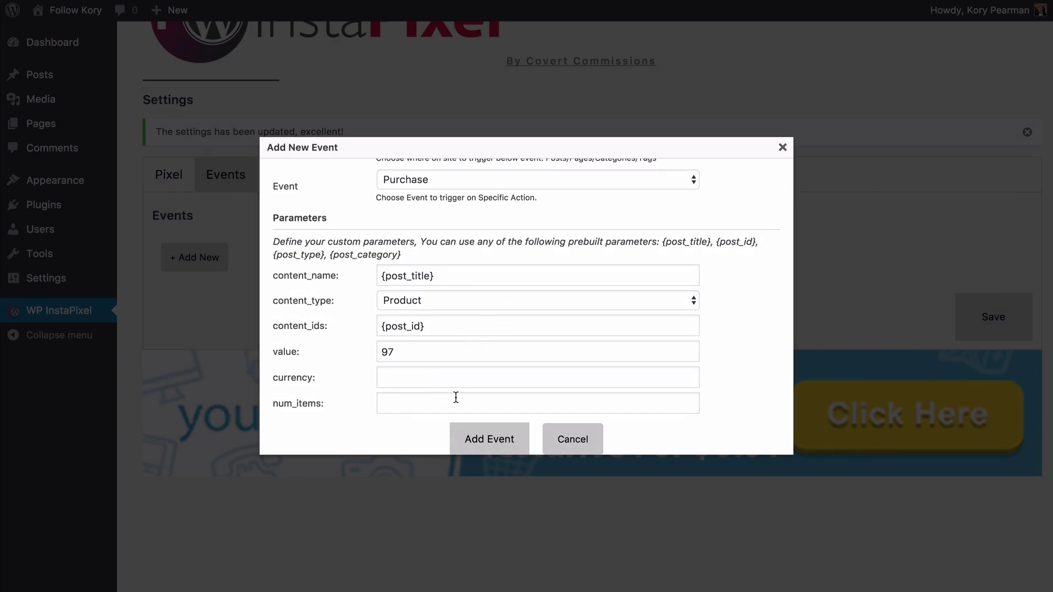
scroll(455, 396, "down", 1)
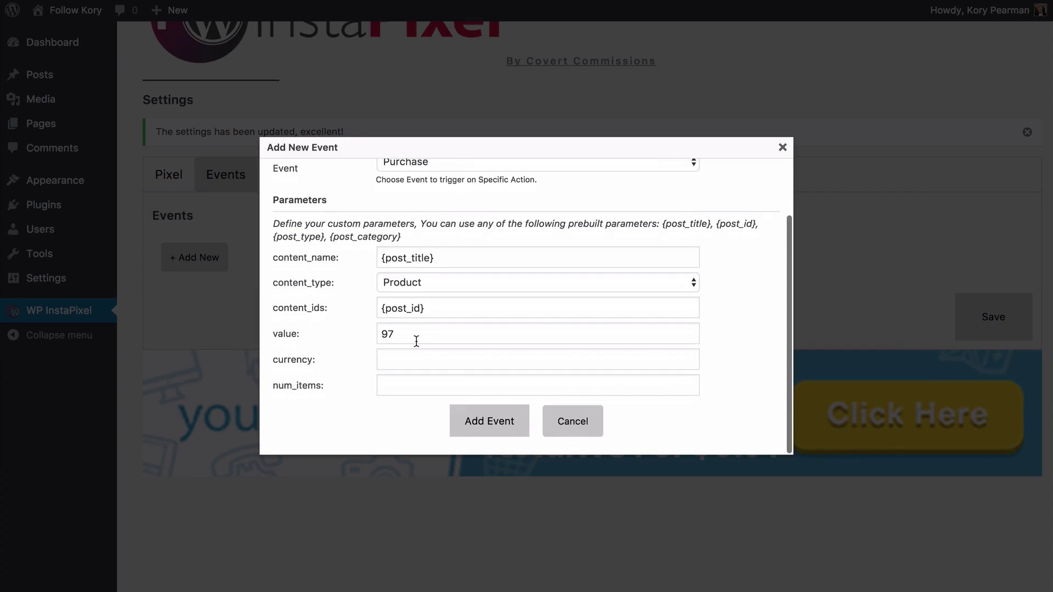
left_click(496, 421)
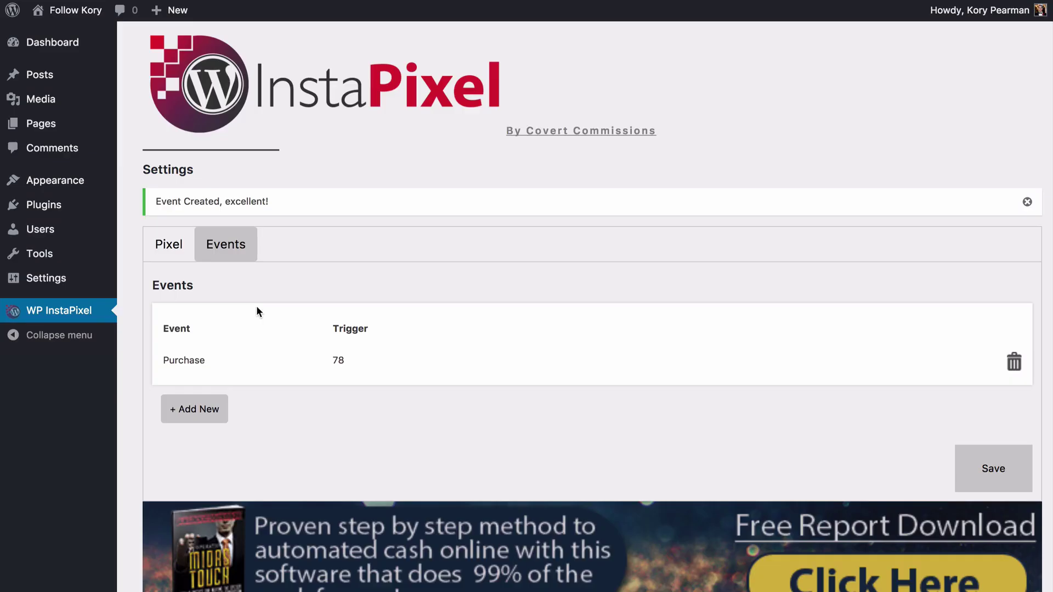
Step: Start another event targeting Page - Thank you page 2
left_click(216, 408)
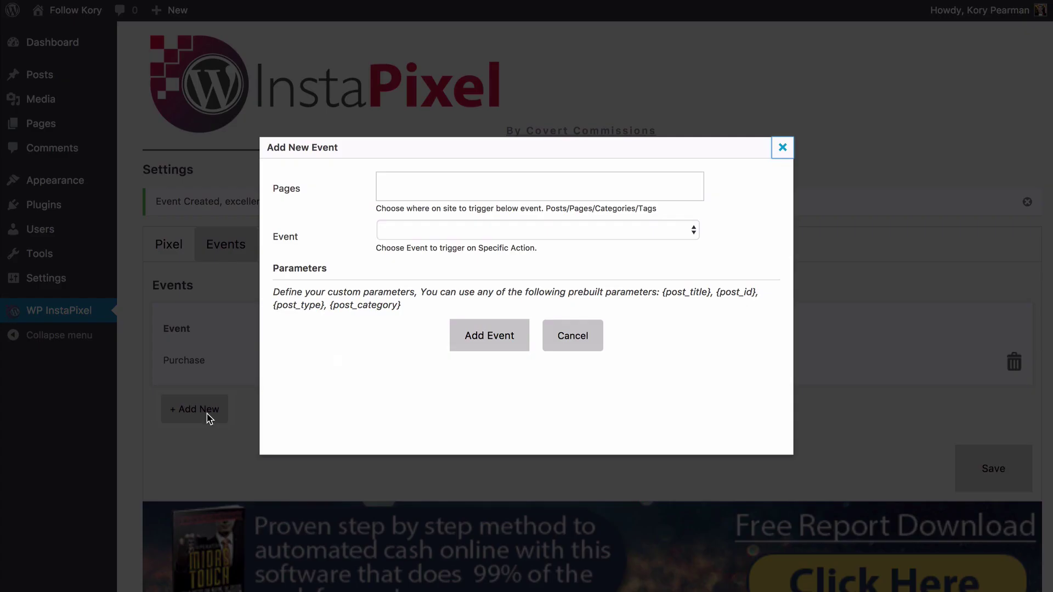
left_click(485, 195)
scroll(485, 287, "down", 3)
scroll(487, 289, "down", 3)
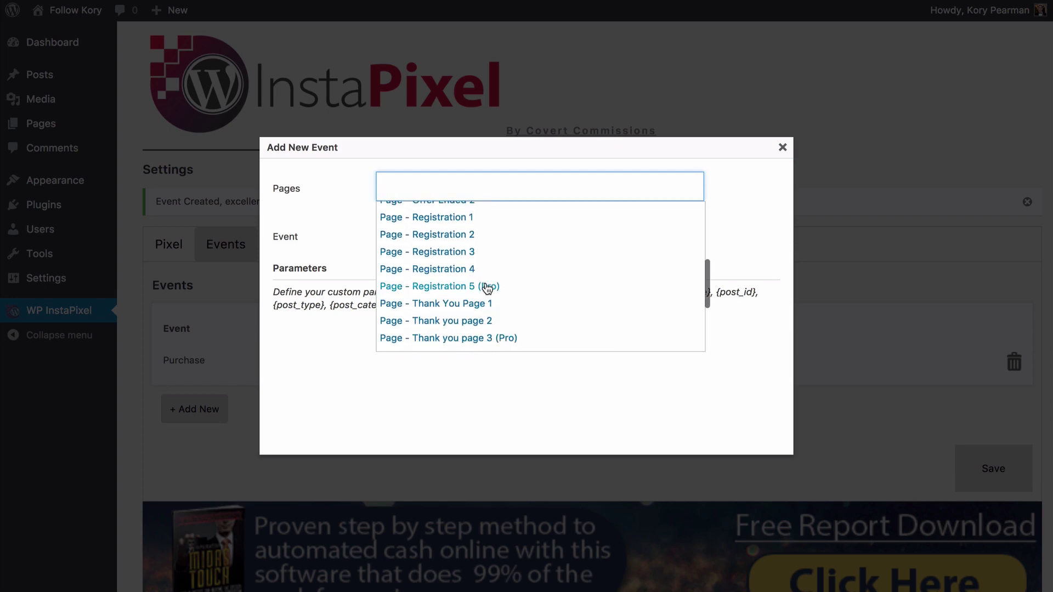
left_click(477, 301)
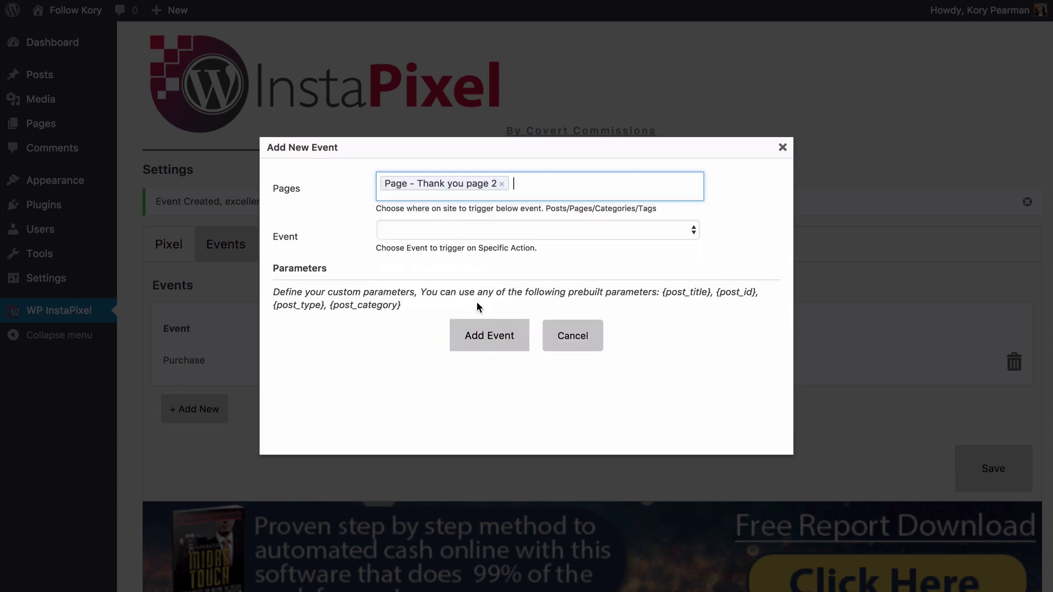
Step: Set the event type to Lead with value 0 and add it
left_click(450, 236)
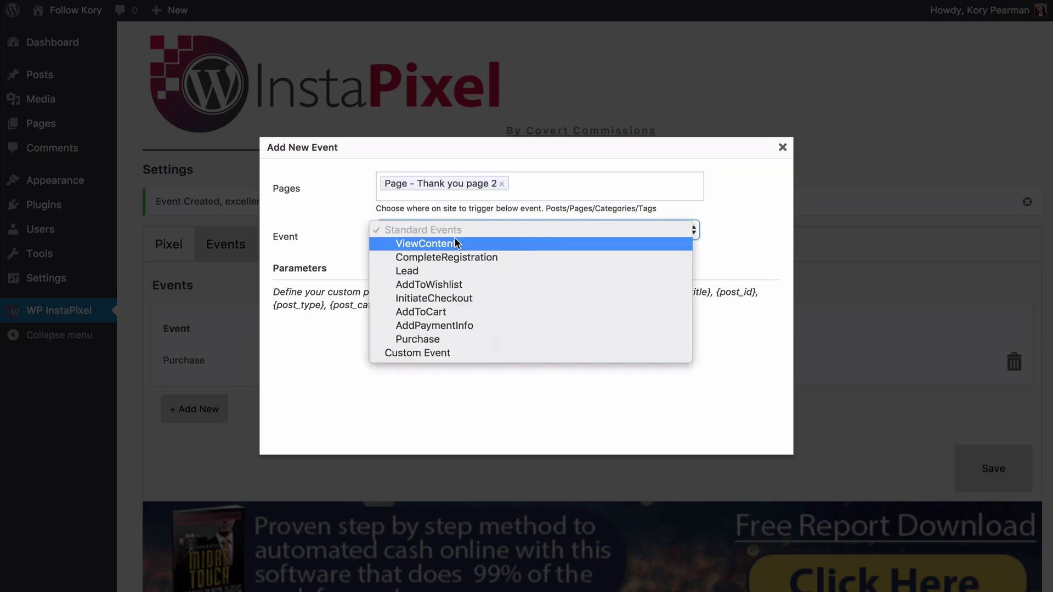
left_click(422, 270)
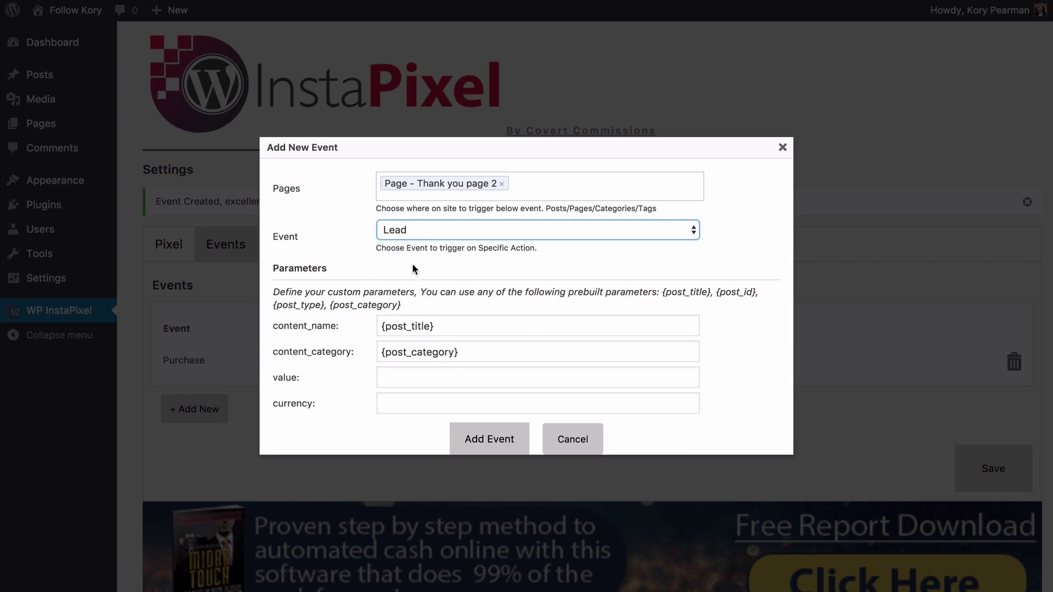
left_click(395, 379)
type("0")
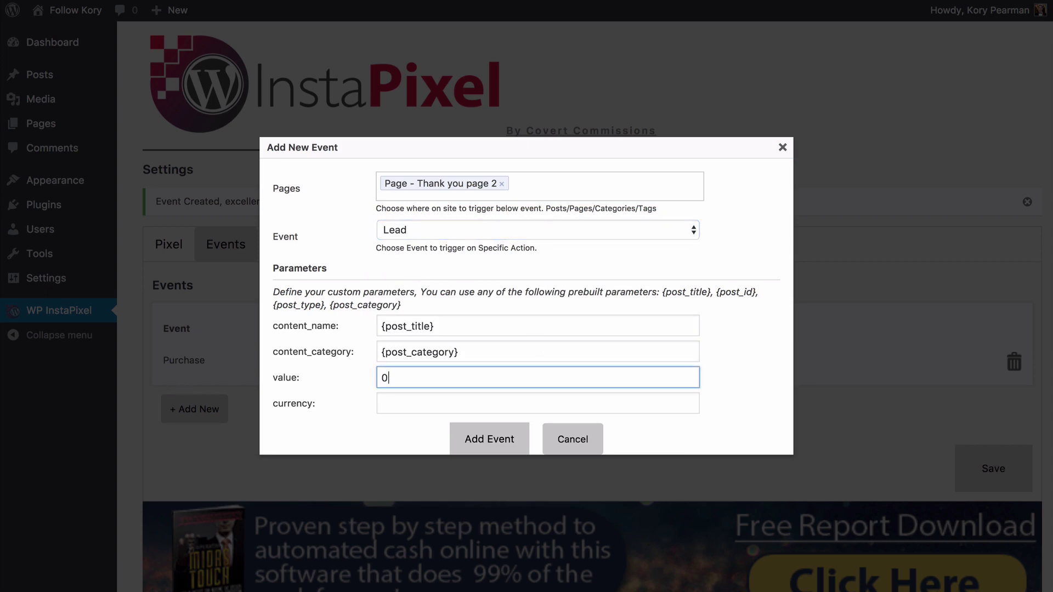
scroll(404, 387, "down", 1)
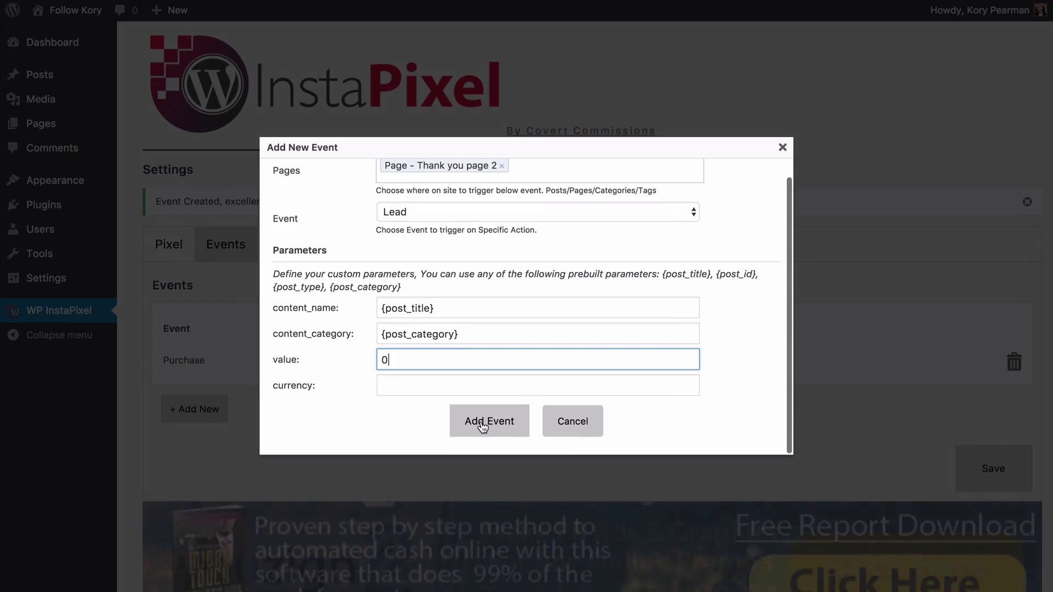
left_click(482, 424)
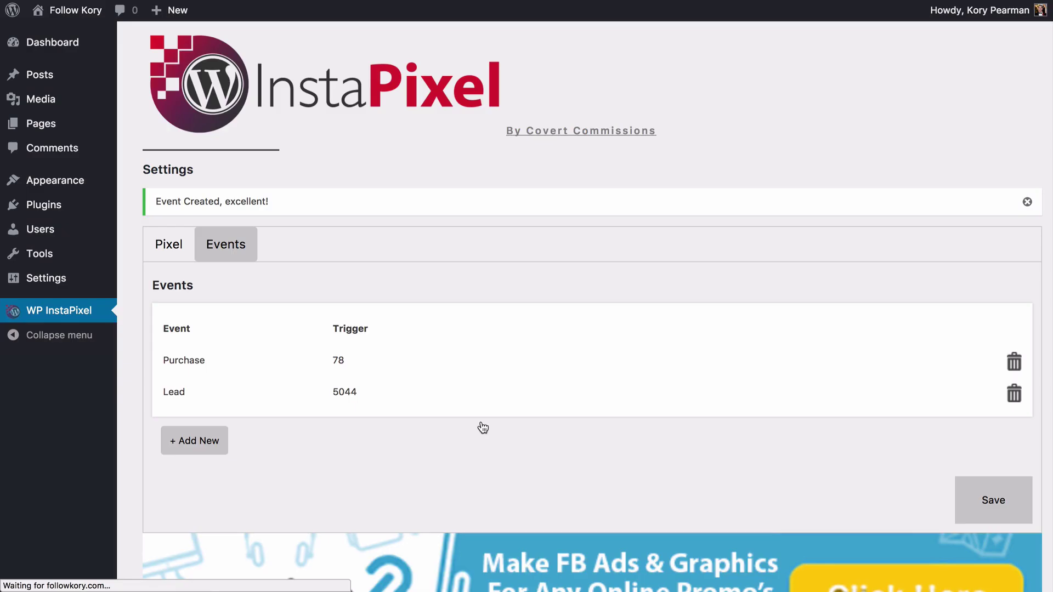